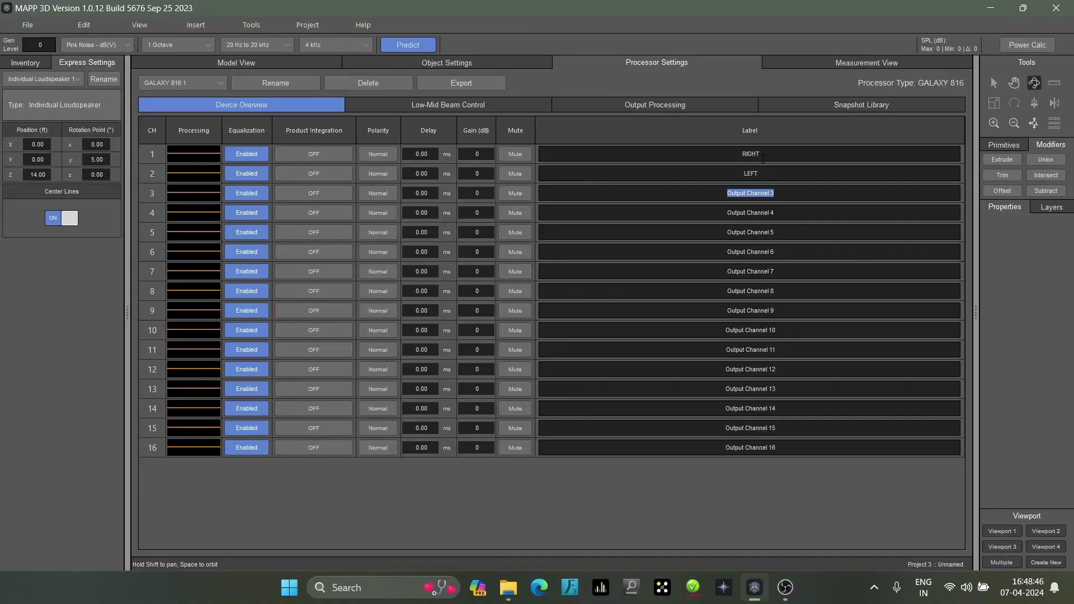
# - Name the GALAXY 816's Output Channel 3 'SUB'
pyautogui.write('SUB')
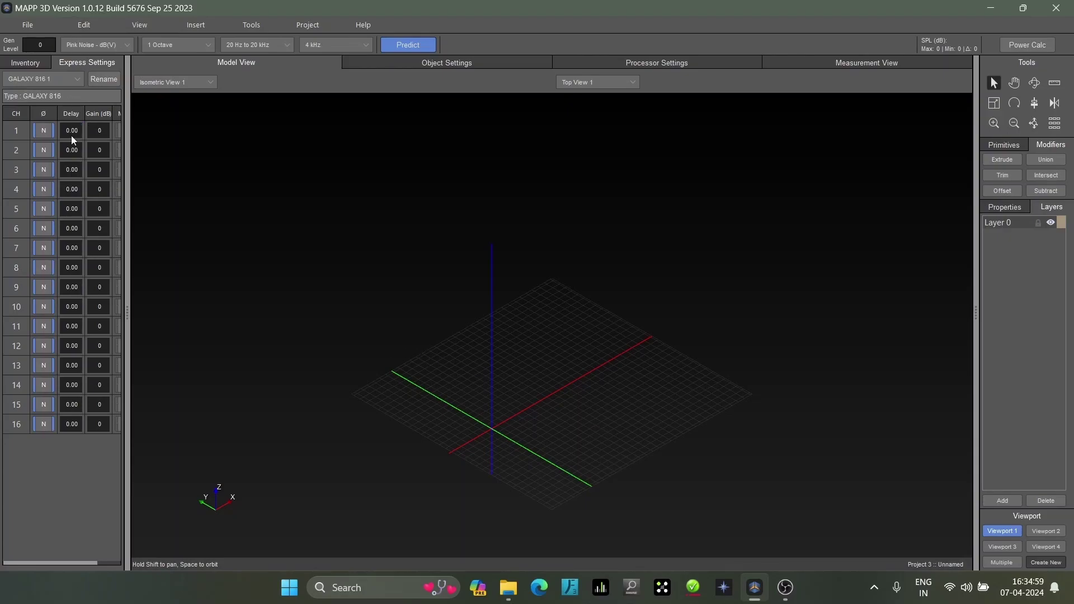
# - Show the Inventory panel listing GALAXY 816 1 as the only item
pyautogui.click(39, 65)
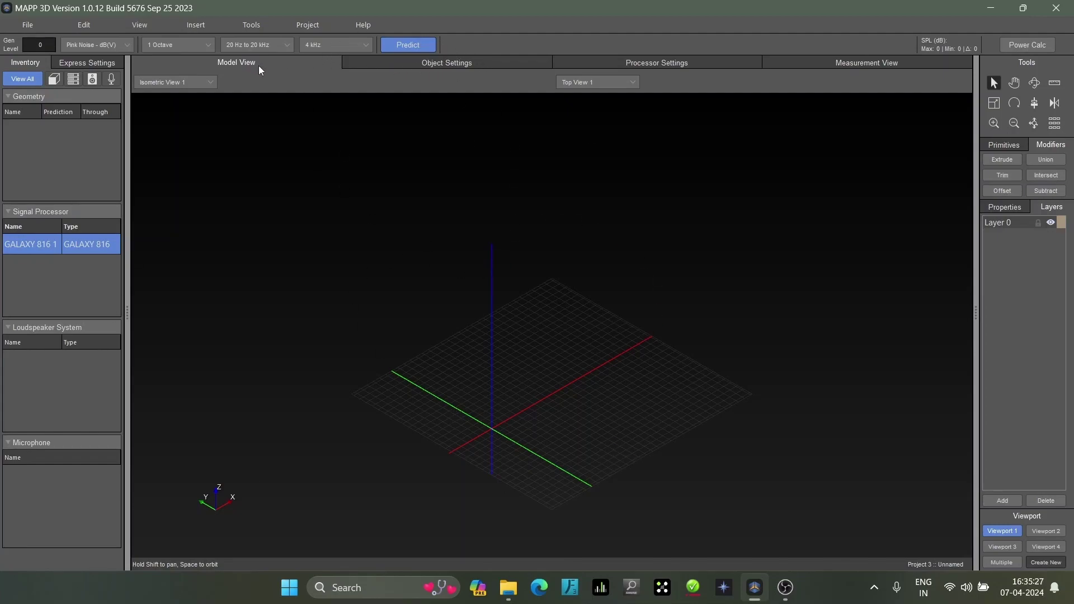
pyautogui.click(446, 65)
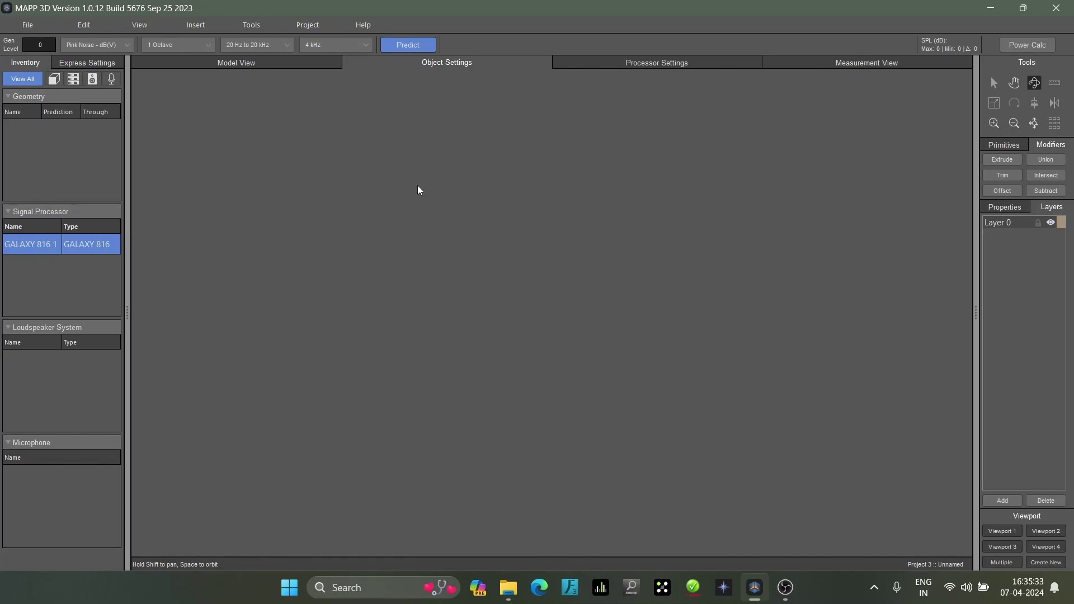
pyautogui.click(652, 66)
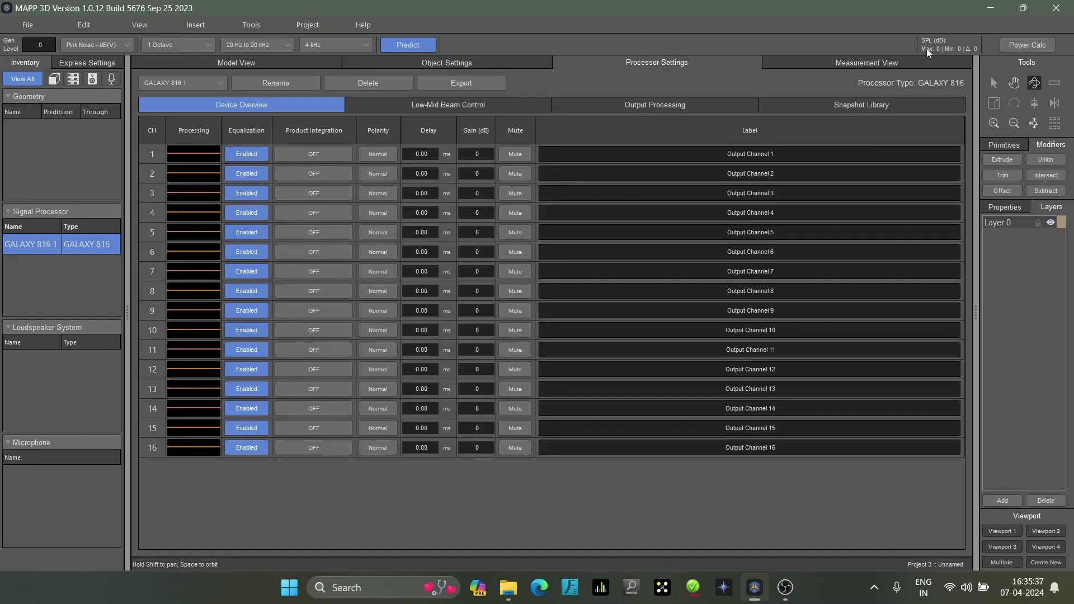
pyautogui.click(875, 66)
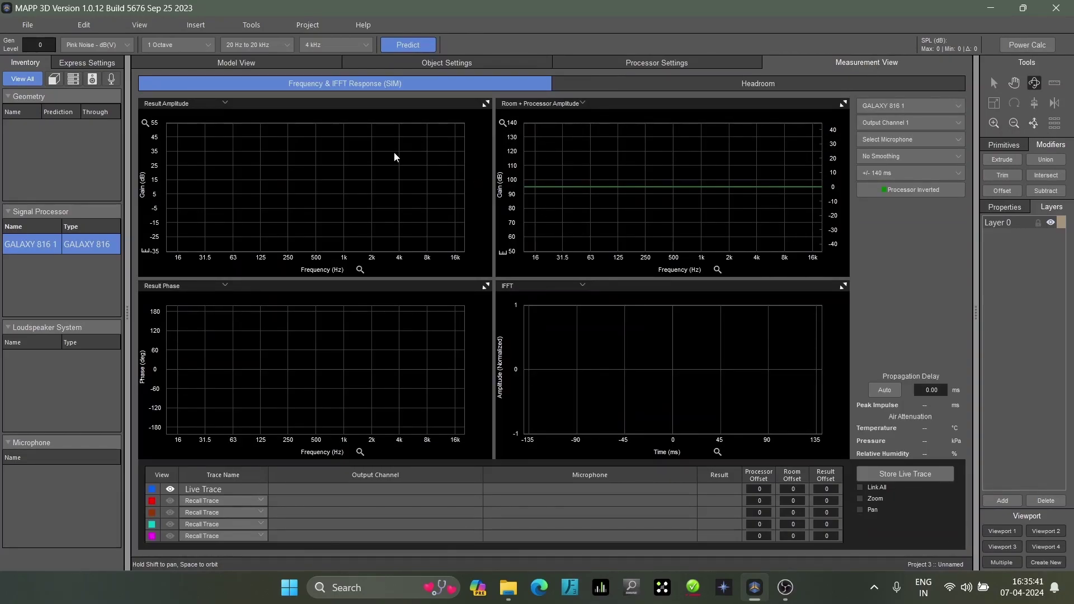
pyautogui.click(220, 63)
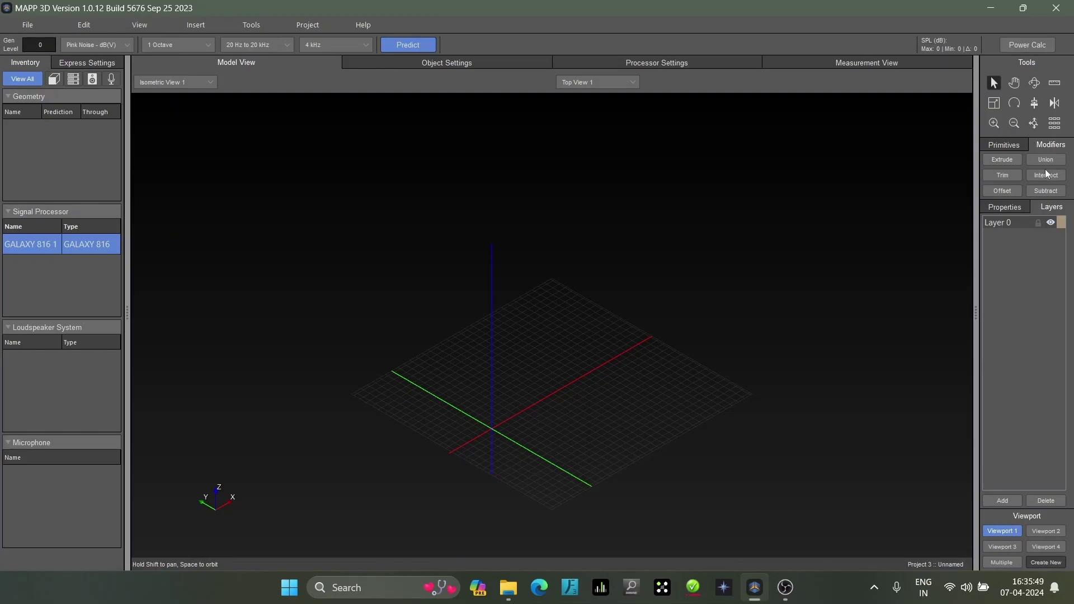
# - Pan the grid up and right, then orbit it toward a top-down view
pyautogui.click(1014, 83)
pyautogui.moveTo(578, 381); pyautogui.dragTo(615, 285)
pyautogui.click(1034, 83)
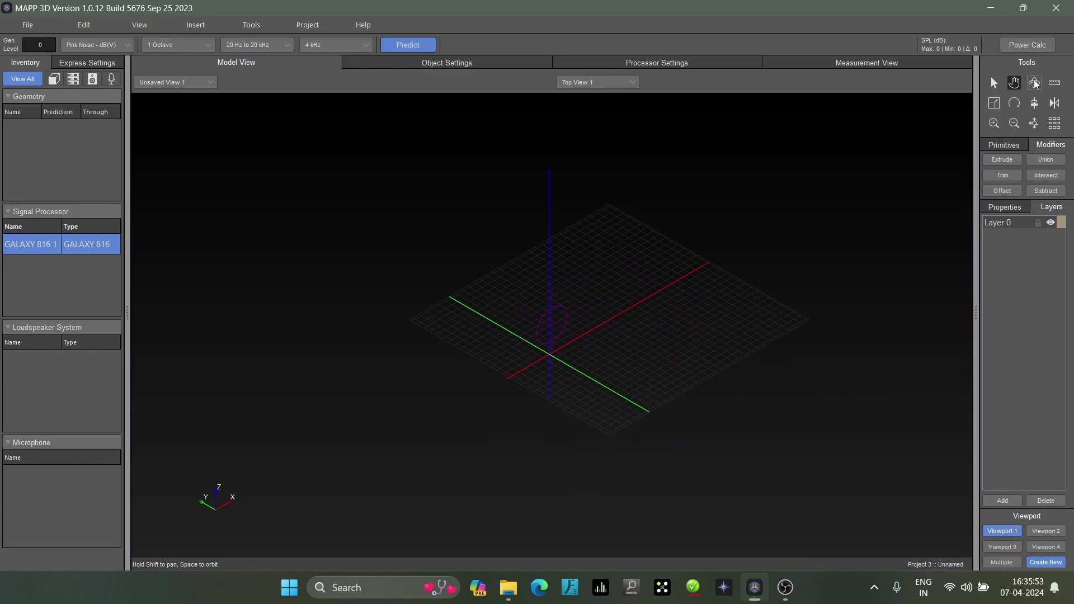
pyautogui.moveTo(674, 354); pyautogui.dragTo(325, 344)
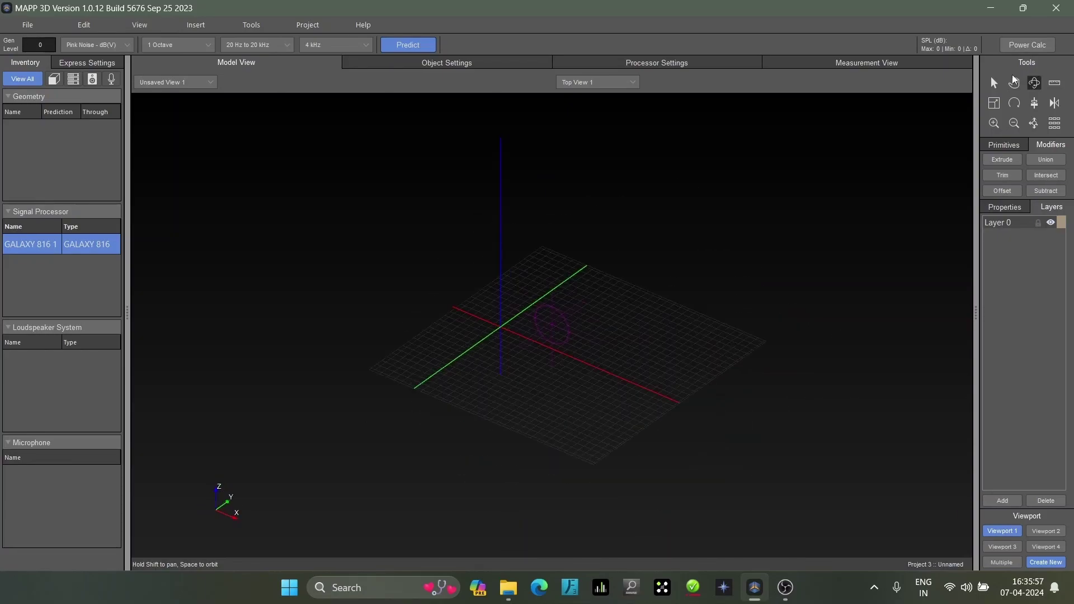
# - Try the tape measure, dismiss its warning, then browse Primitives, Properties and Layers
pyautogui.click(1057, 85)
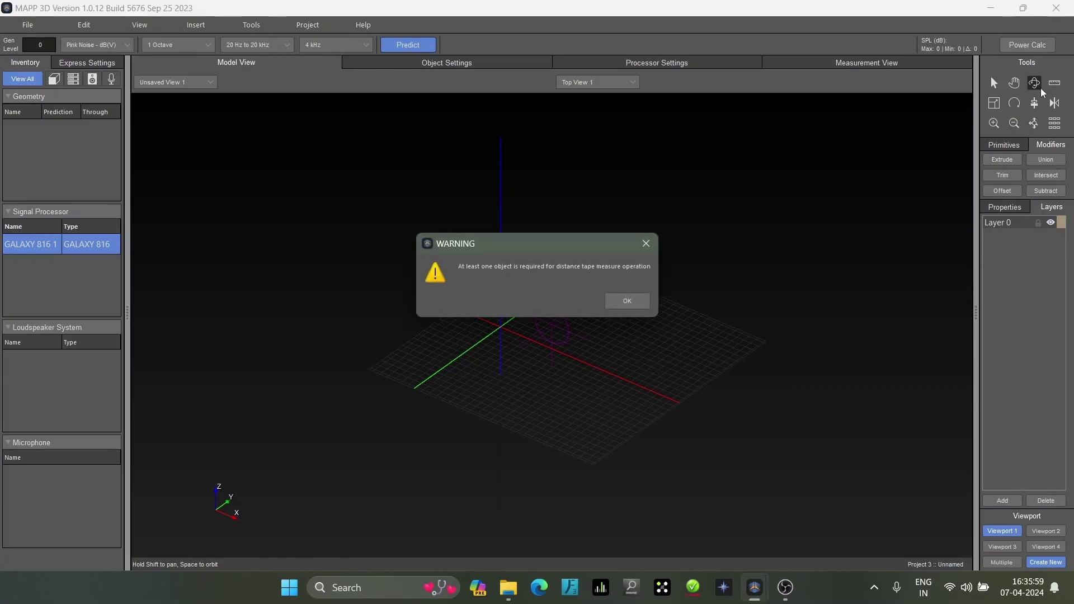
pyautogui.click(628, 301)
pyautogui.click(994, 84)
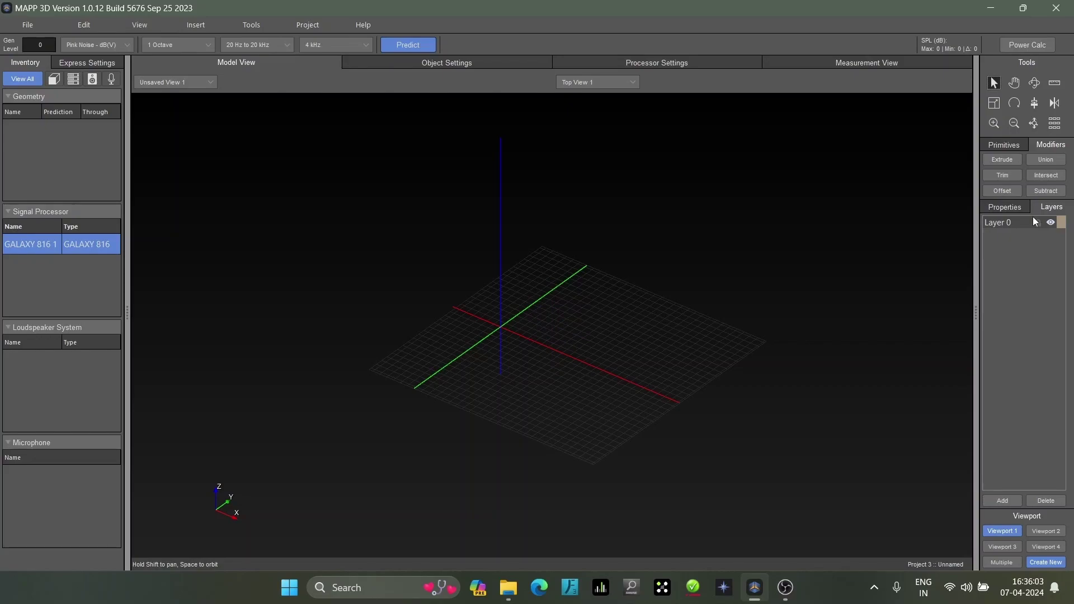
pyautogui.click(1020, 146)
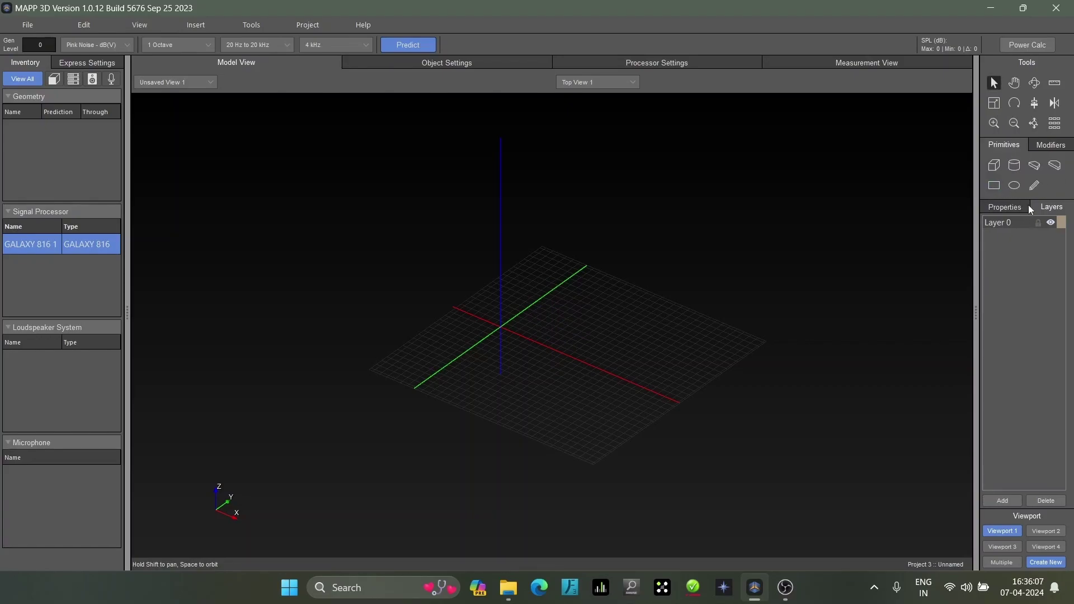
pyautogui.click(1010, 208)
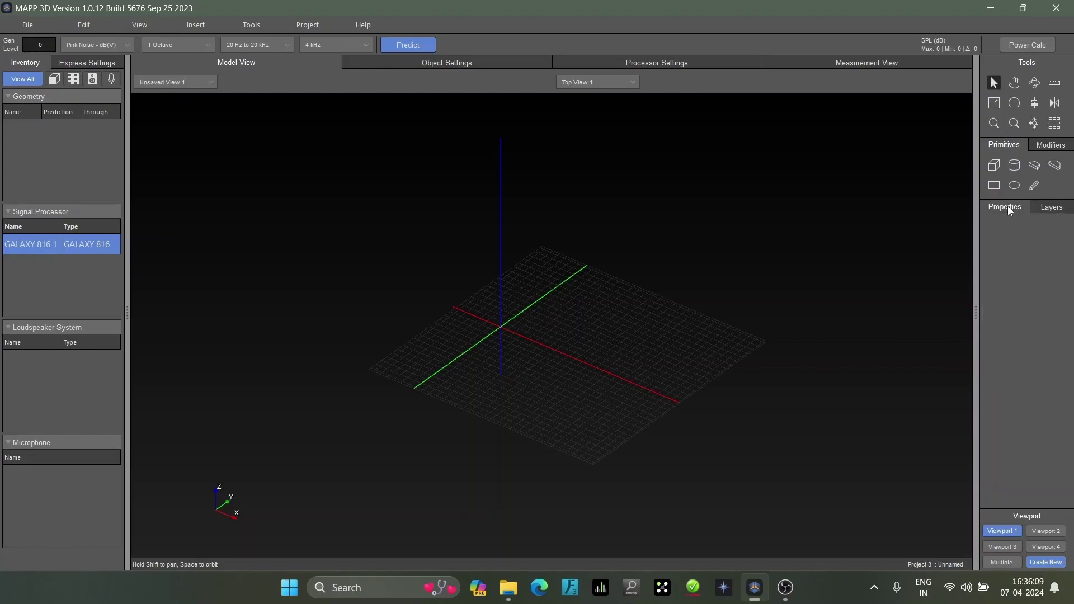
pyautogui.click(1052, 208)
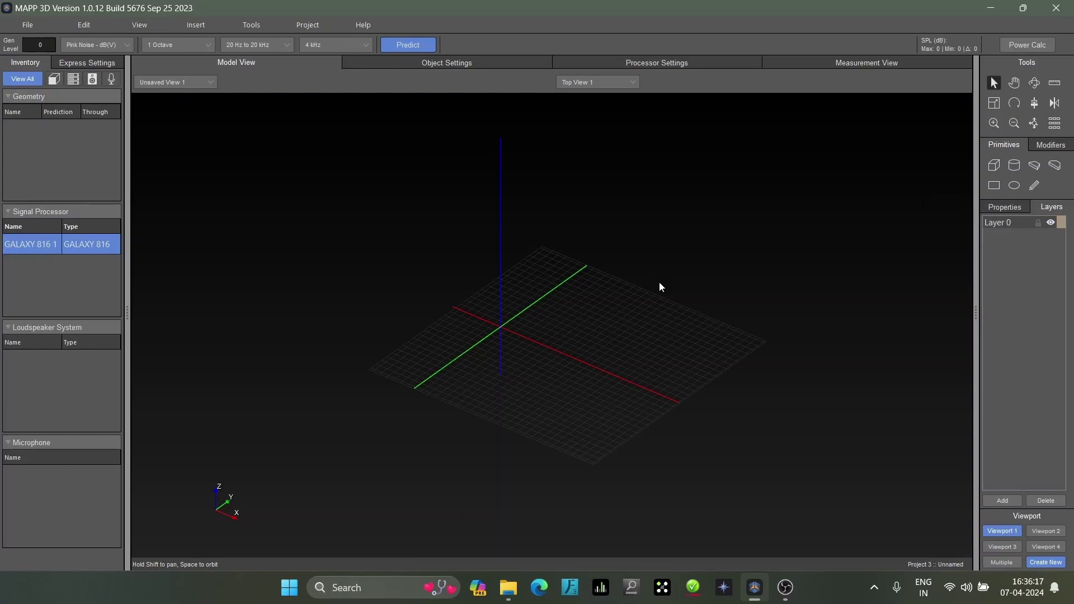
# - Open Project Settings from the File menu and centre its window
pyautogui.click(35, 30)
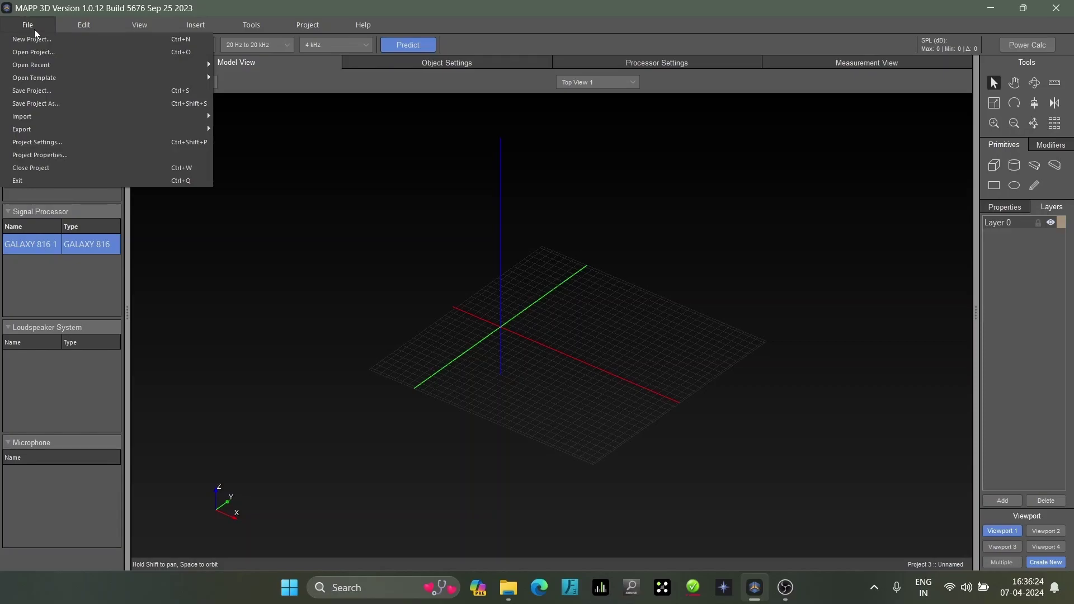
pyautogui.click(160, 144)
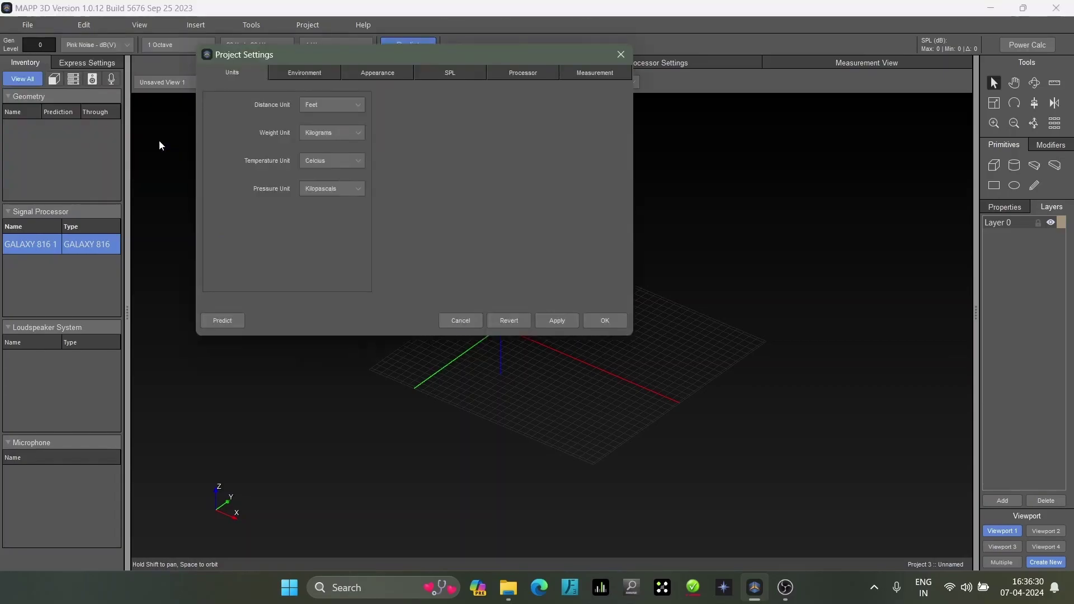
pyautogui.moveTo(324, 55); pyautogui.dragTo(470, 146)
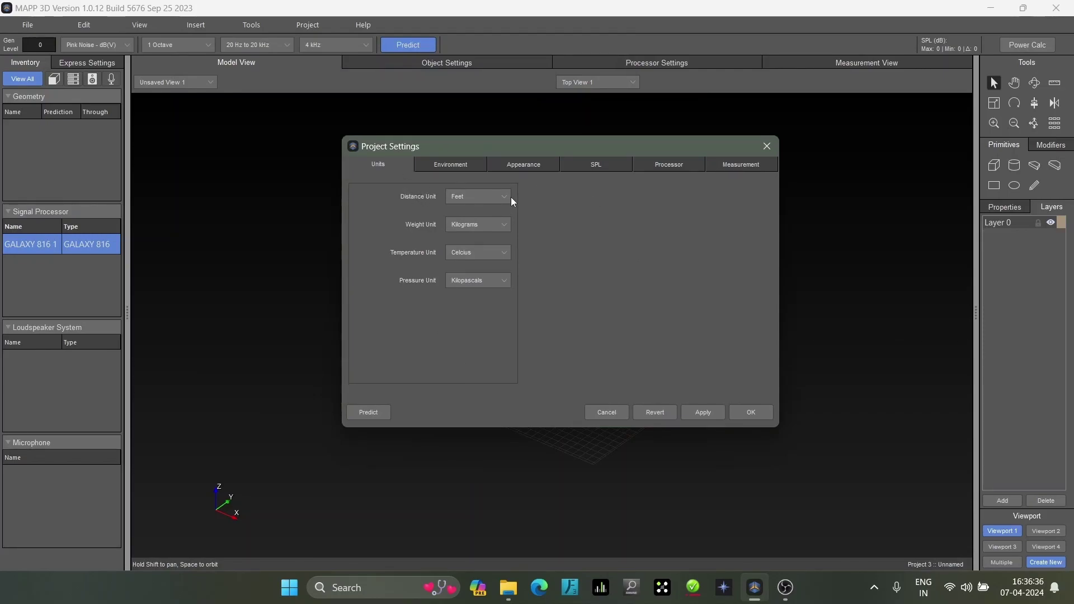
# - Keep the distance unit at Feet and view the Environment settings
pyautogui.click(469, 197)
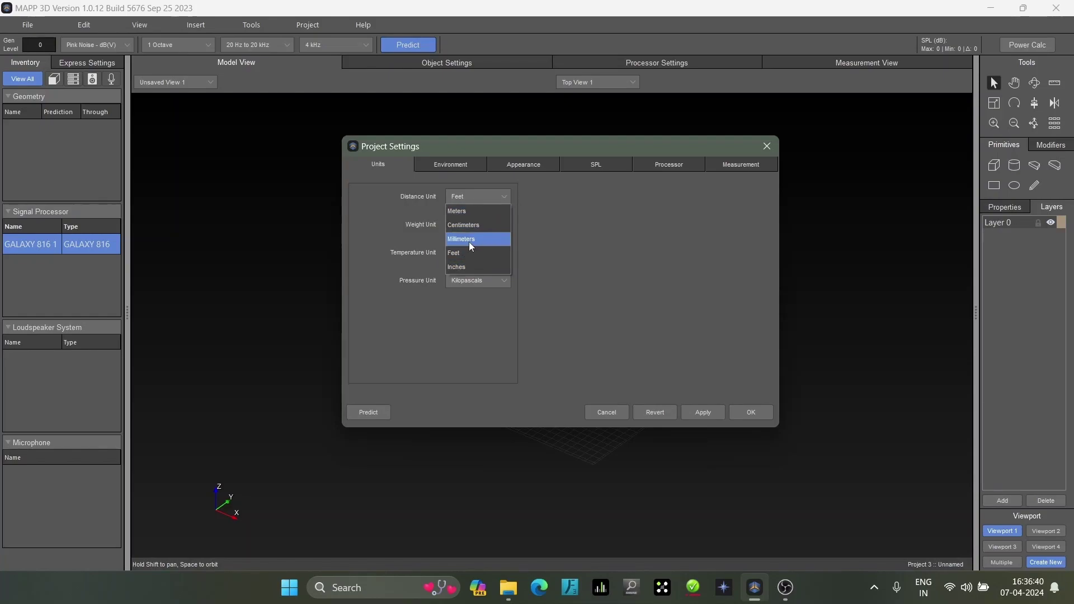
pyautogui.click(593, 222)
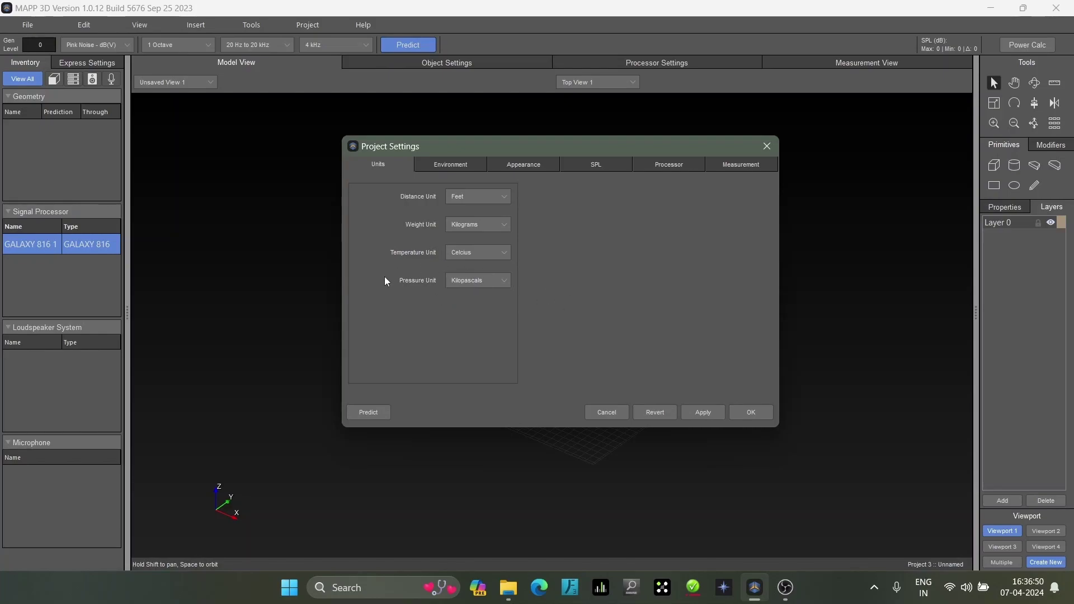
pyautogui.click(452, 165)
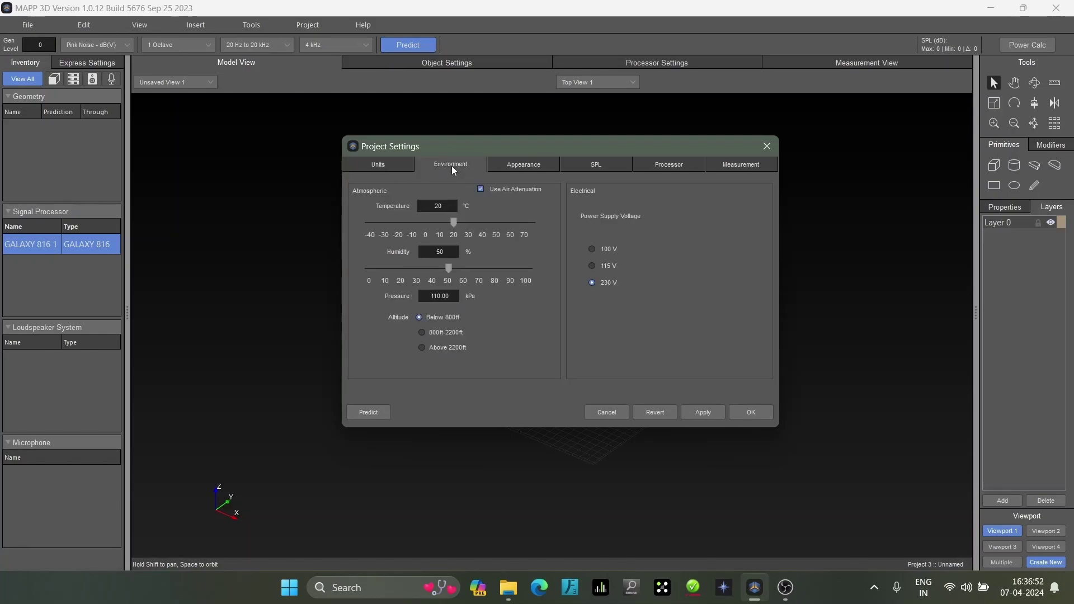
# - Turn off air attenuation and set the Appearance axis limits to Manual
pyautogui.click(482, 189)
pyautogui.click(536, 167)
pyautogui.moveTo(605, 142); pyautogui.dragTo(530, 151)
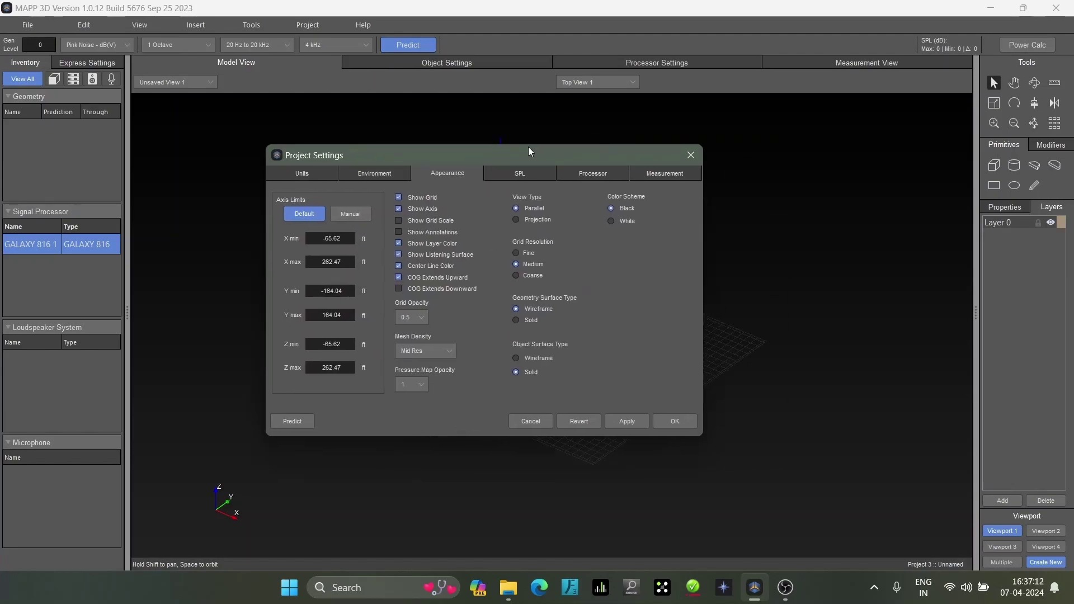
pyautogui.moveTo(437, 152); pyautogui.dragTo(188, 129)
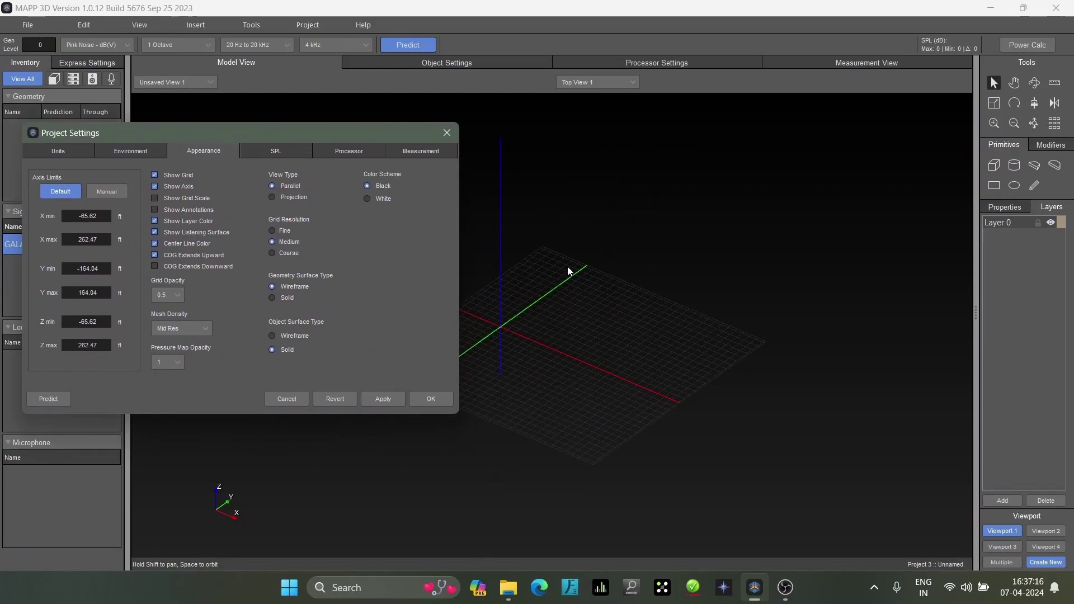
pyautogui.click(106, 193)
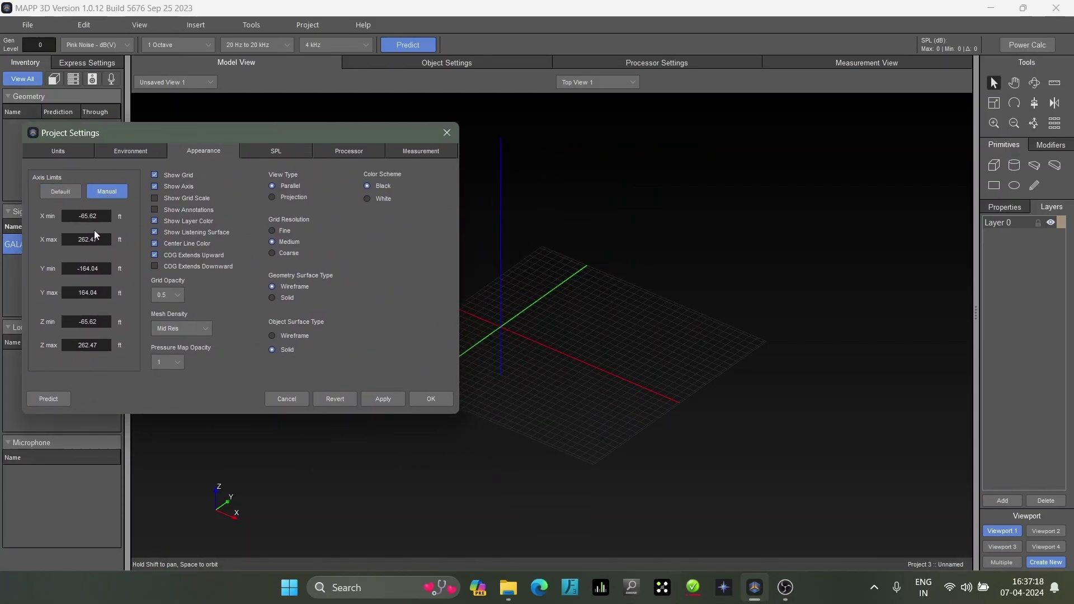
pyautogui.moveTo(230, 139); pyautogui.dragTo(318, 166)
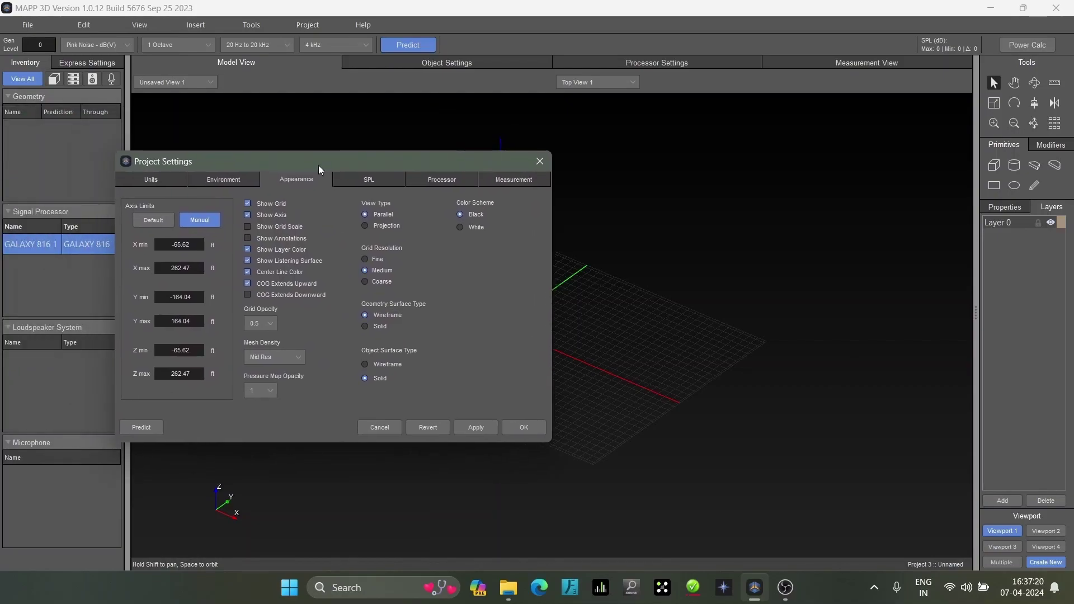
# - Review the SPL, Processor and Measurement tabs, ending on SPL (110 dB maximum, 42 dB range)
pyautogui.click(369, 179)
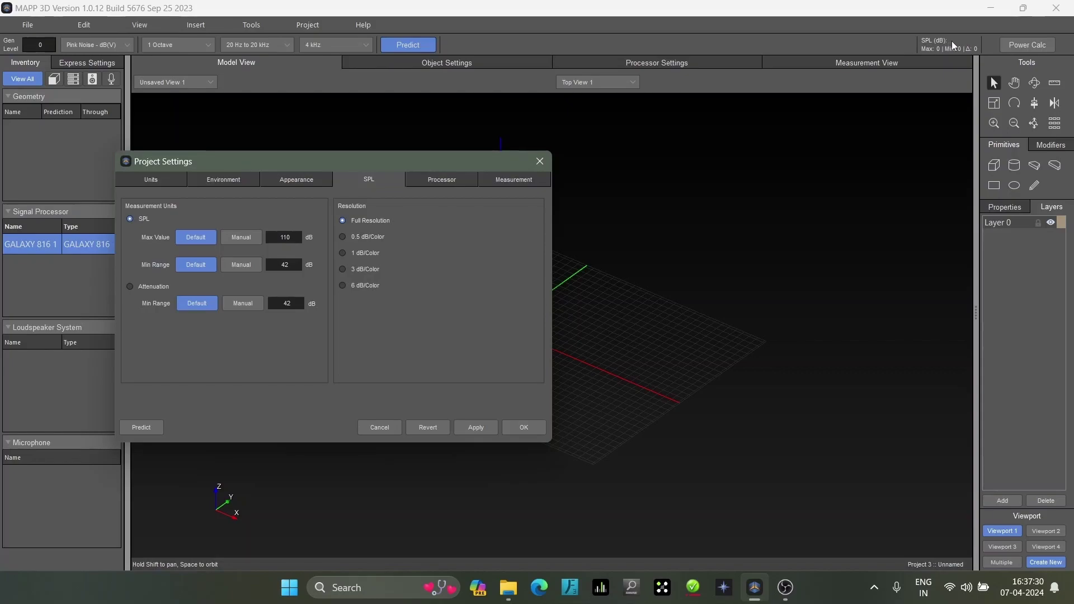
pyautogui.click(447, 182)
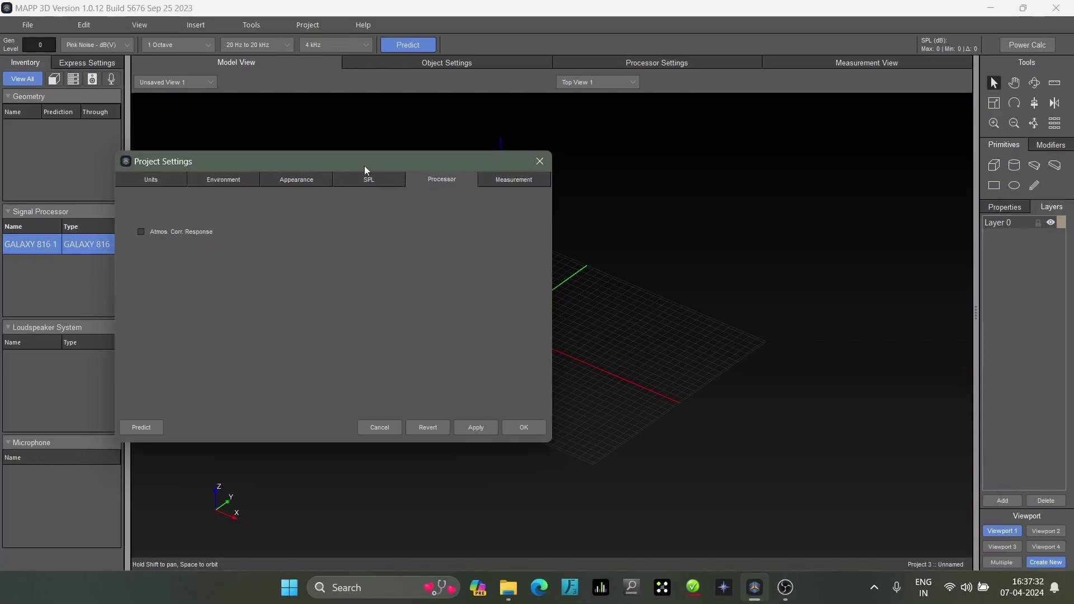
pyautogui.moveTo(351, 160); pyautogui.dragTo(427, 188)
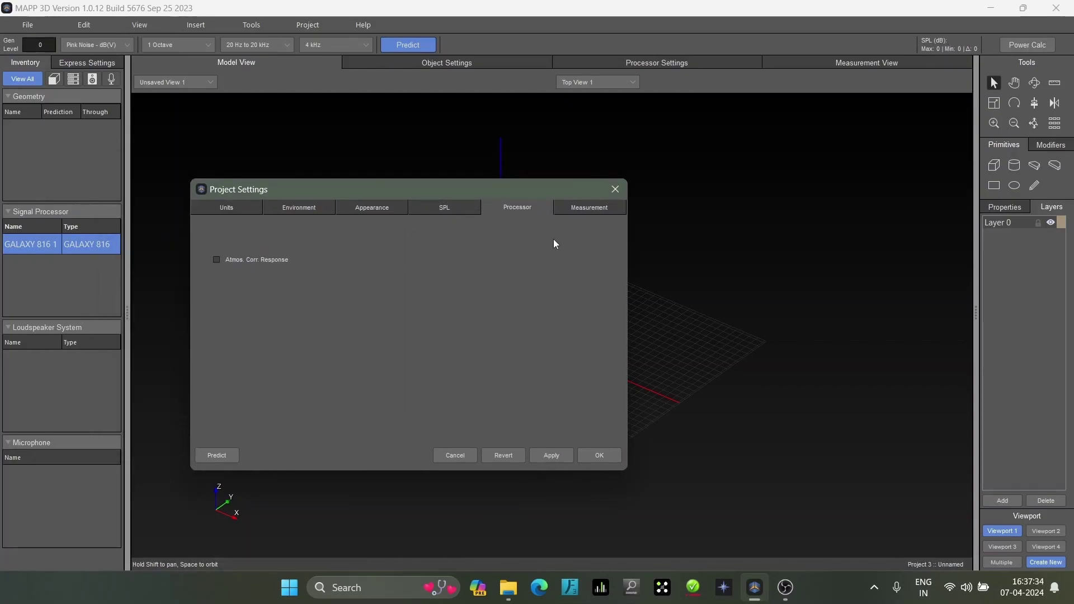
pyautogui.click(590, 208)
pyautogui.moveTo(429, 187); pyautogui.dragTo(398, 192)
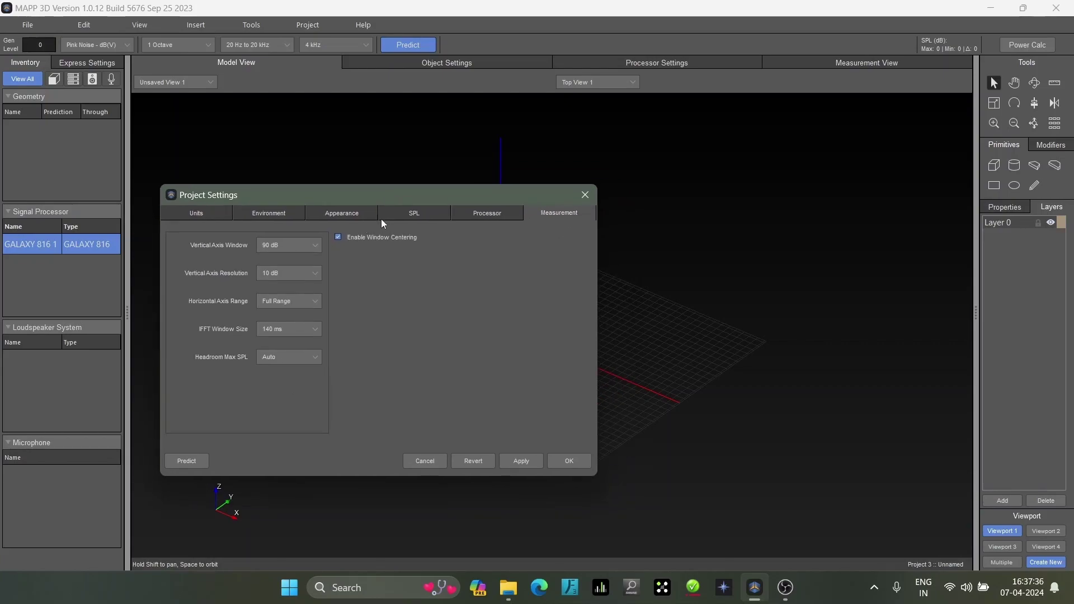
pyautogui.click(414, 214)
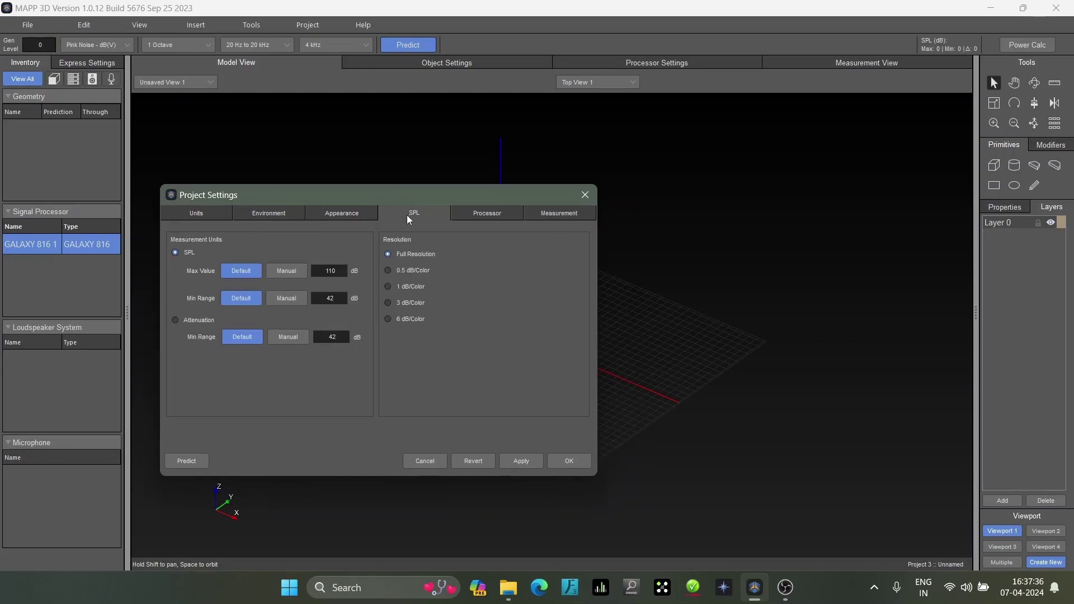
pyautogui.click(585, 195)
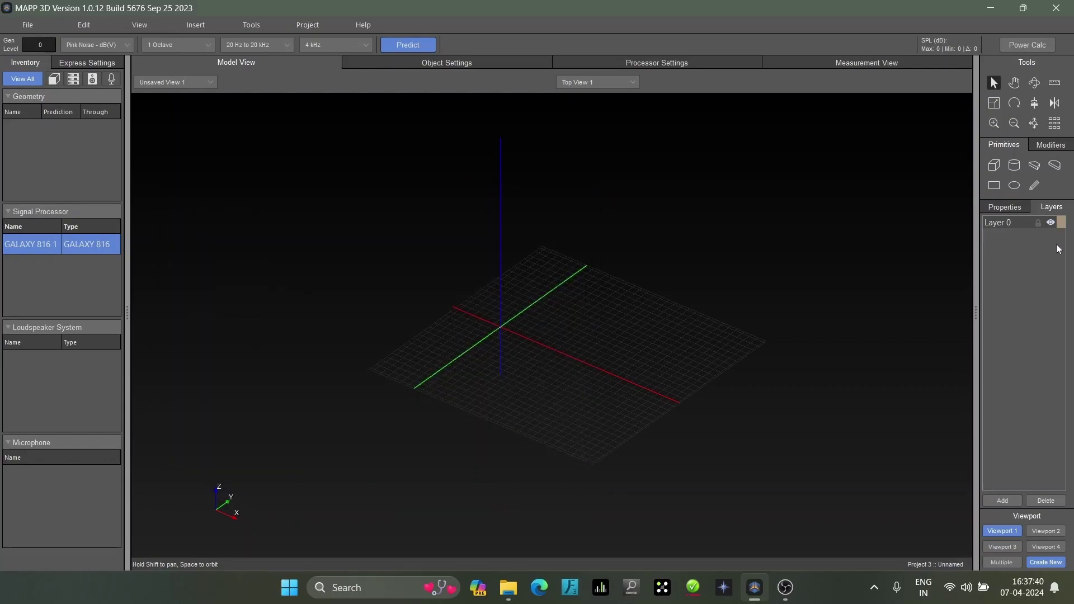